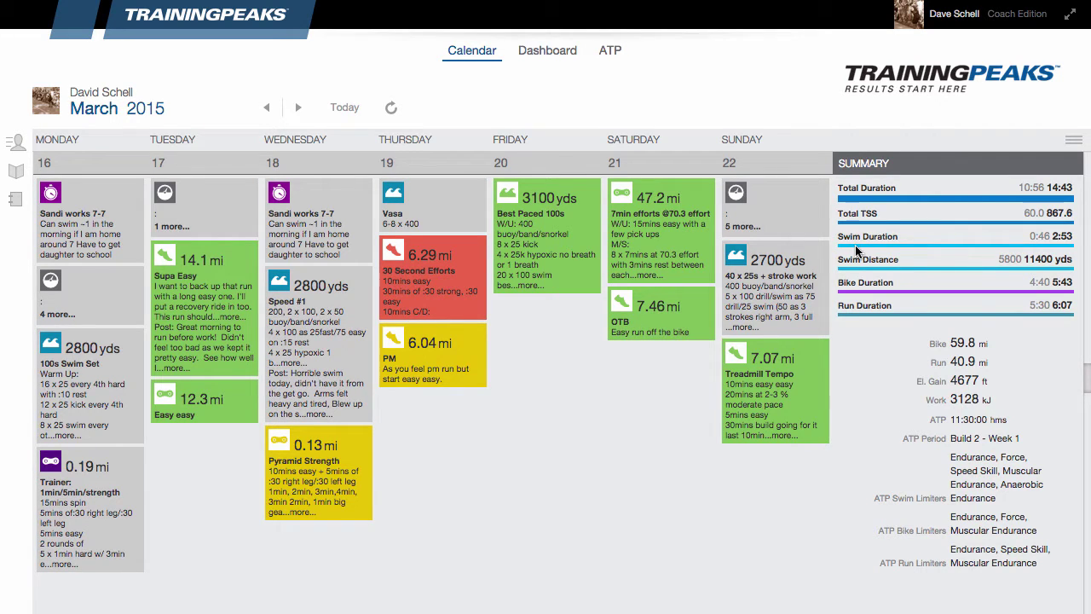
From the Best Paced 100s workout, open Coach Account Settings at the Calendar layout.
{"action": "left_click", "coordinate": [953, 21]}
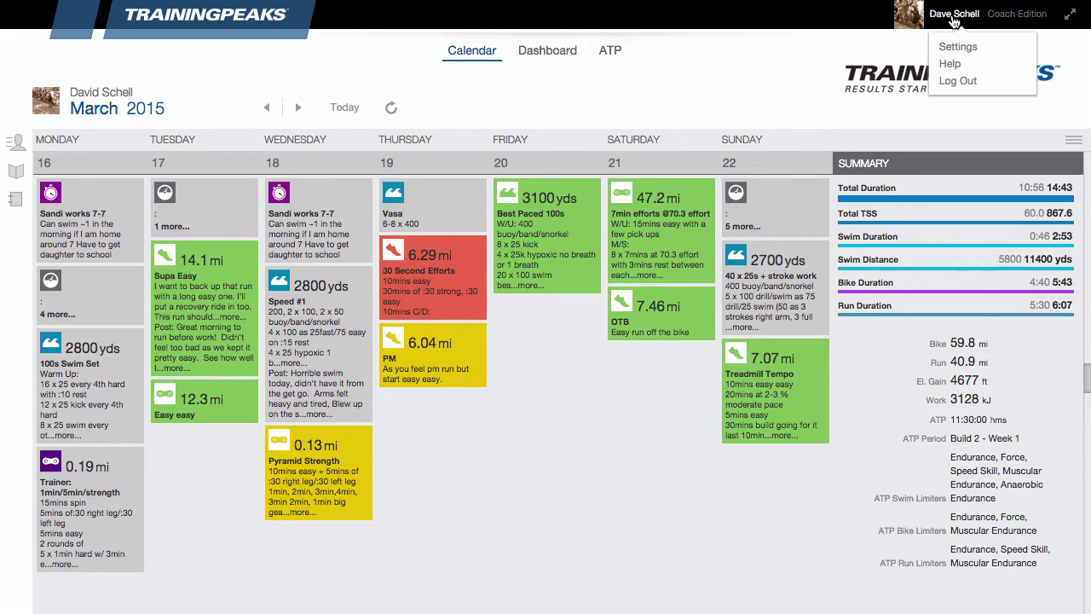
{"action": "left_click", "coordinate": [576, 241]}
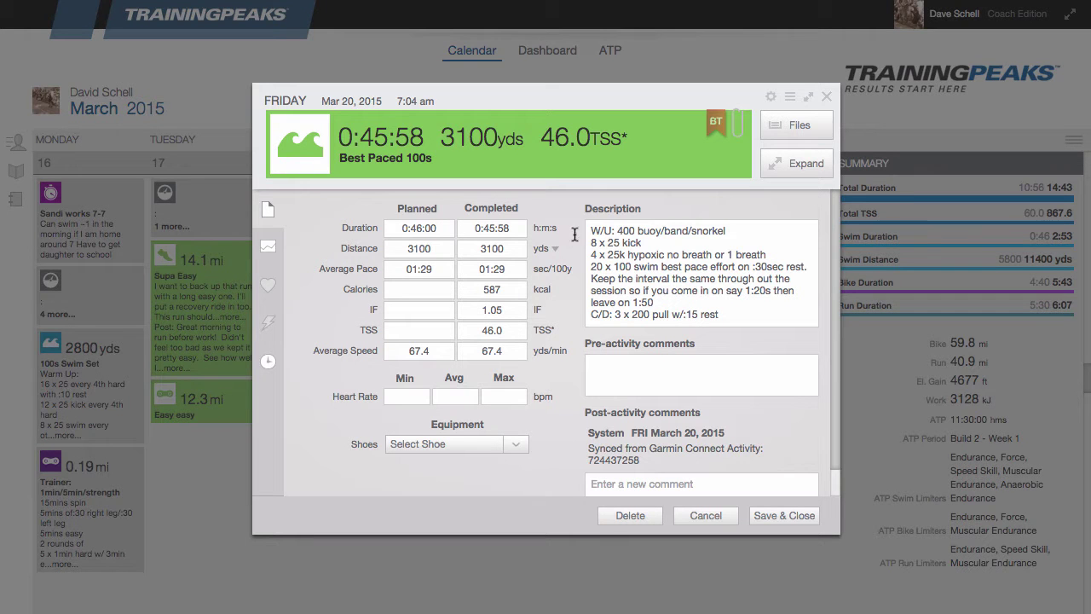
{"action": "left_click", "coordinate": [772, 99]}
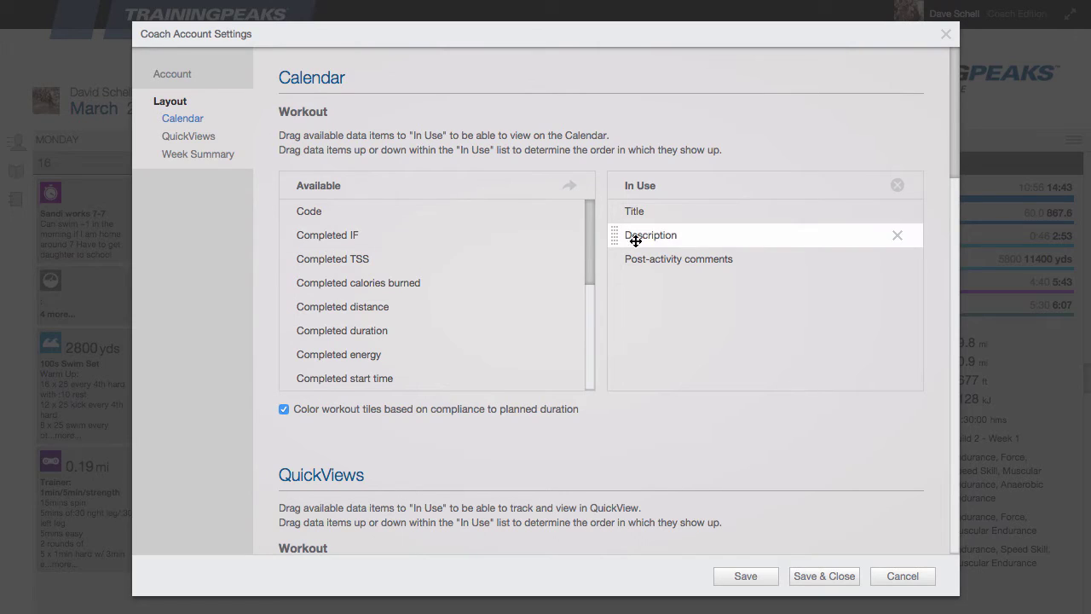
Remove Description from workout tiles and Hours, Period and Limiters from week summaries, then save.
{"action": "left_click_drag", "start_coordinate": [639, 236], "coordinate": [368, 236]}
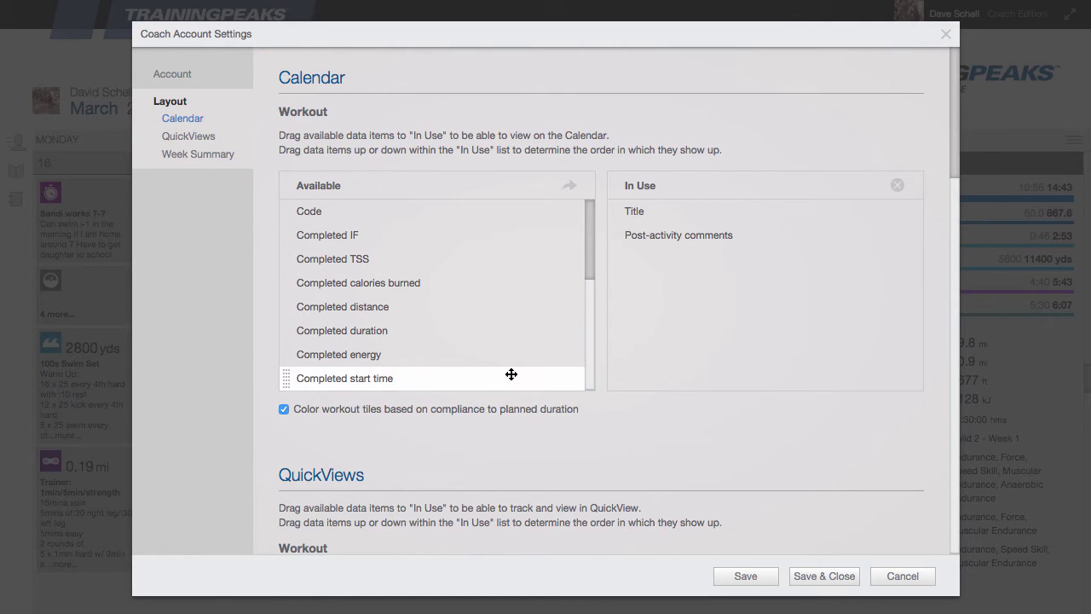
{"action": "left_click", "coordinate": [200, 156]}
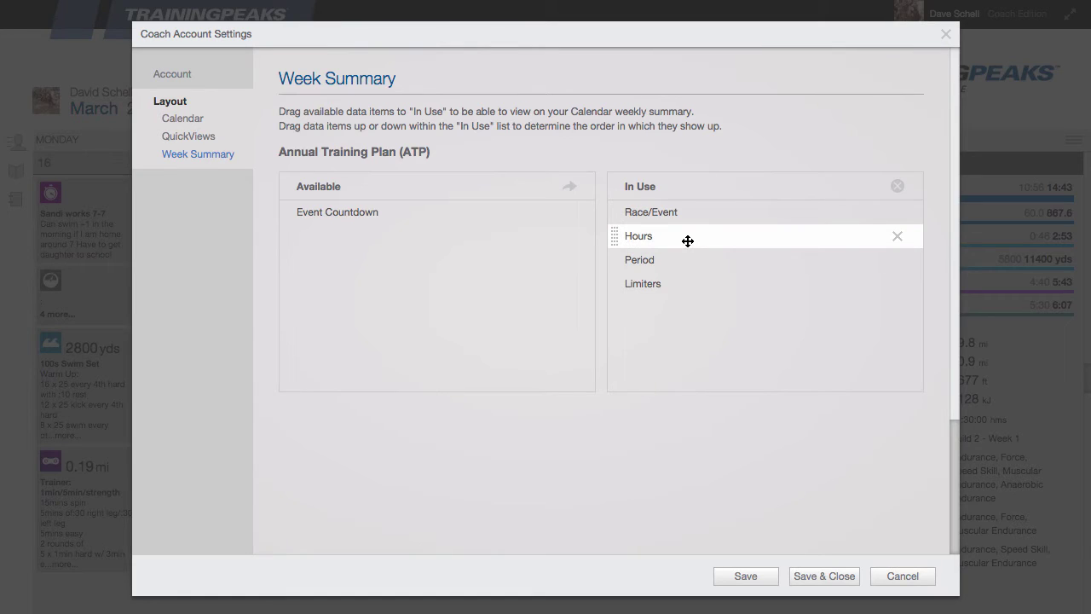
{"action": "left_click_drag", "start_coordinate": [687, 241], "coordinate": [417, 241]}
{"action": "left_click_drag", "start_coordinate": [653, 236], "coordinate": [383, 270]}
{"action": "left_click_drag", "start_coordinate": [616, 246], "coordinate": [369, 323]}
{"action": "left_click", "coordinate": [820, 576]}
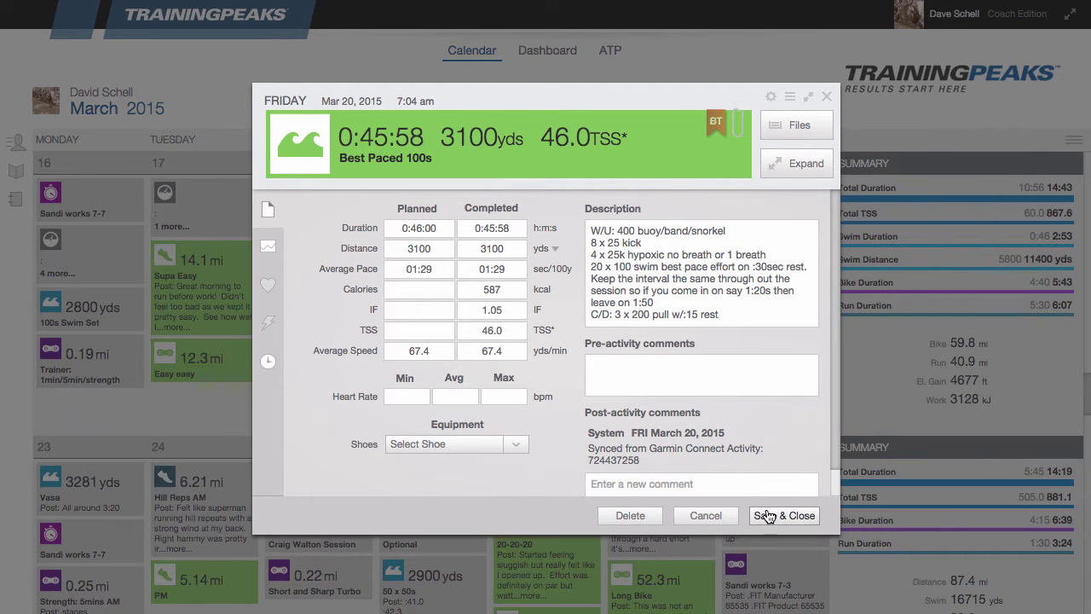
Hide Nutrition and Metrics entries and switch the calendar to Compact View with weekly Summary shown.
{"action": "left_click", "coordinate": [772, 516]}
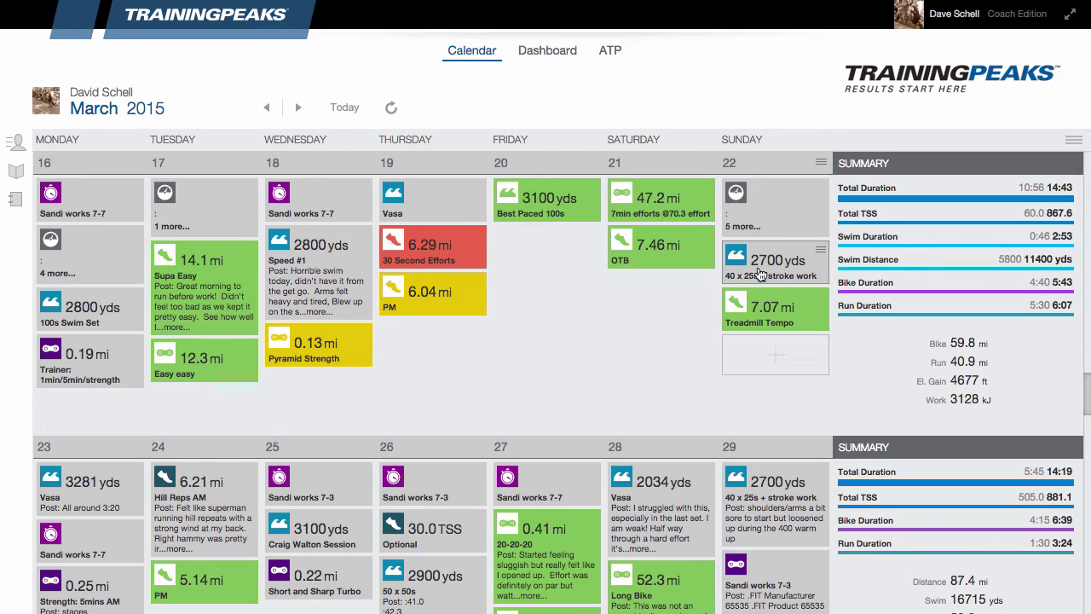
{"action": "left_click", "coordinate": [1073, 140]}
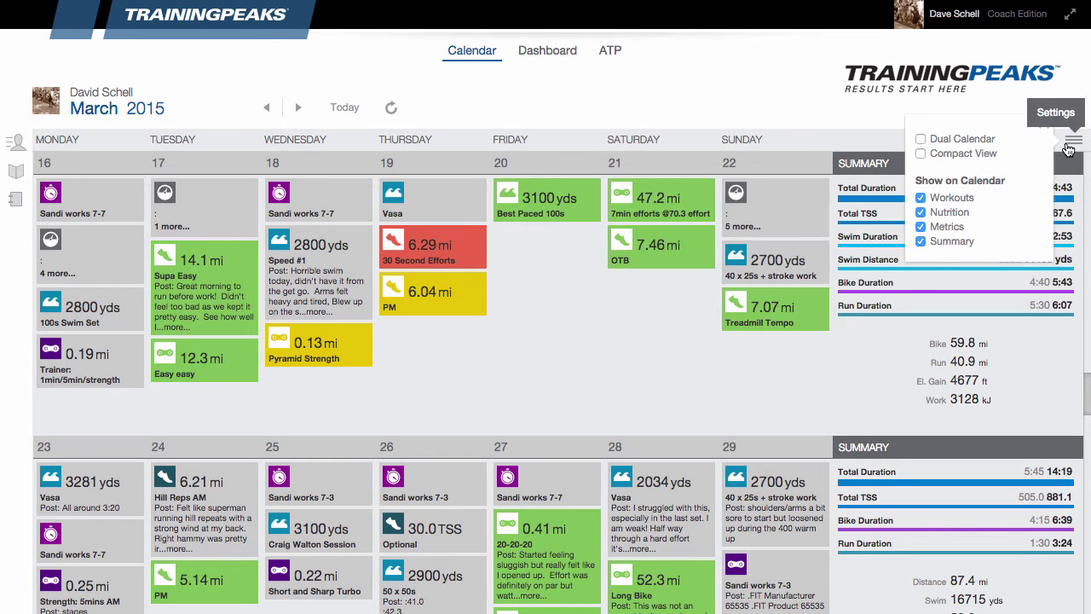
{"action": "left_click", "coordinate": [921, 213]}
{"action": "left_click", "coordinate": [921, 227]}
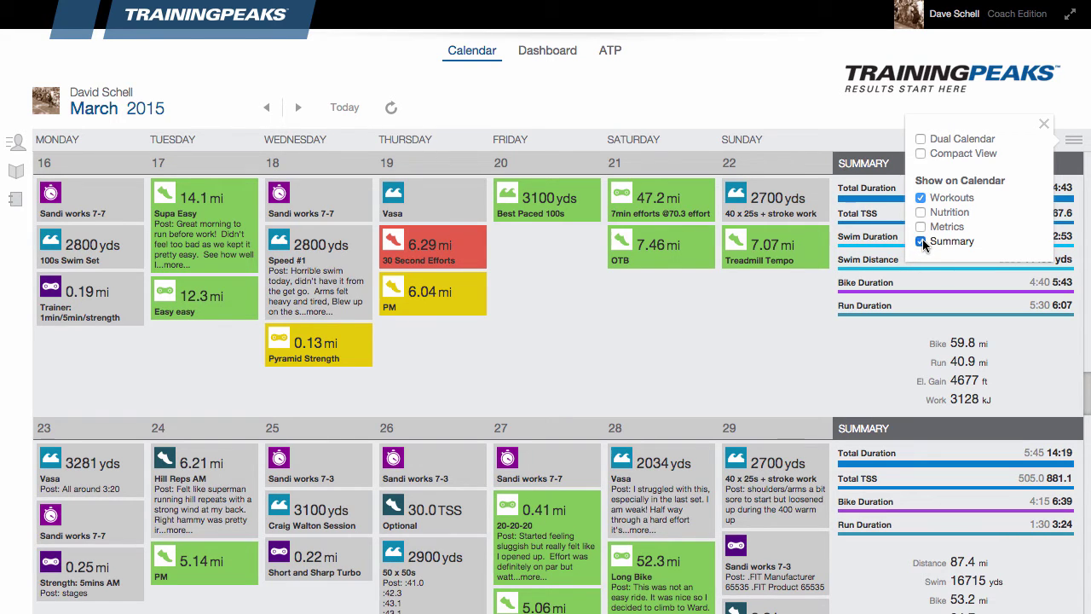
{"action": "left_click", "coordinate": [921, 241]}
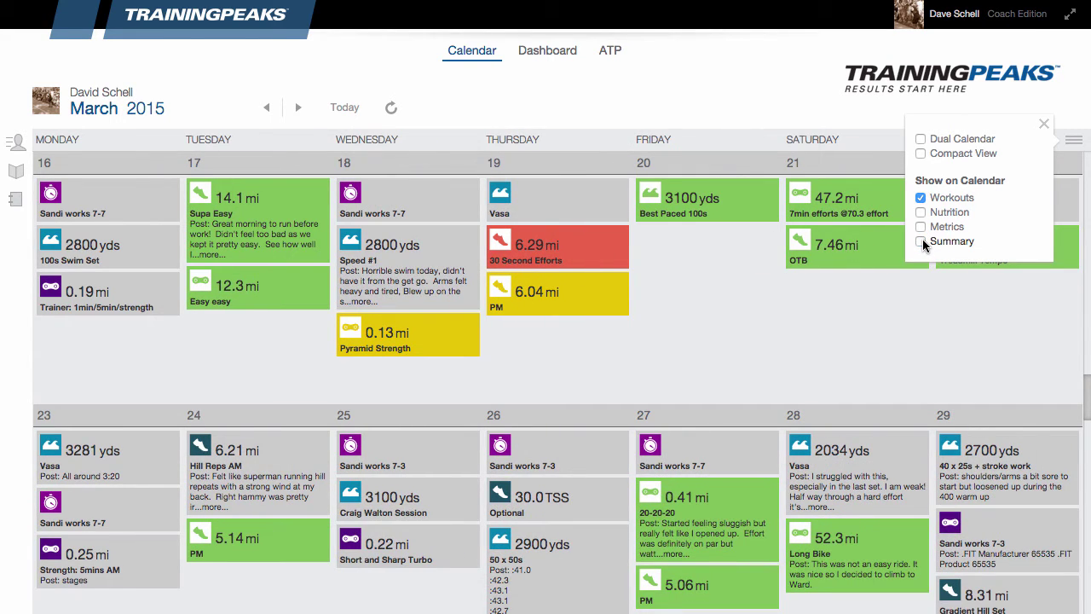
{"action": "left_click", "coordinate": [921, 157]}
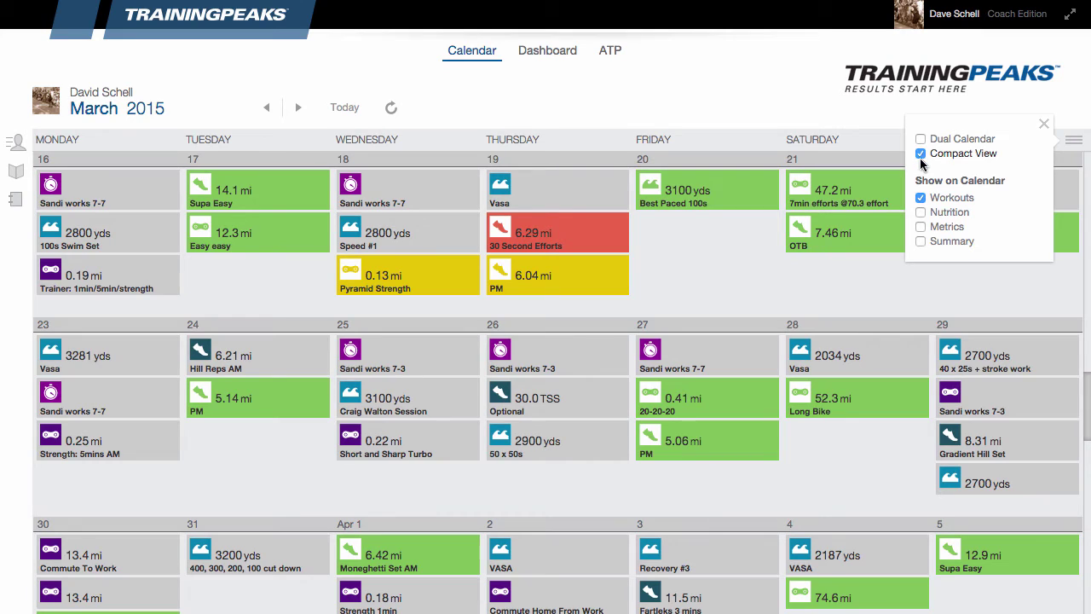
{"action": "left_click", "coordinate": [919, 241]}
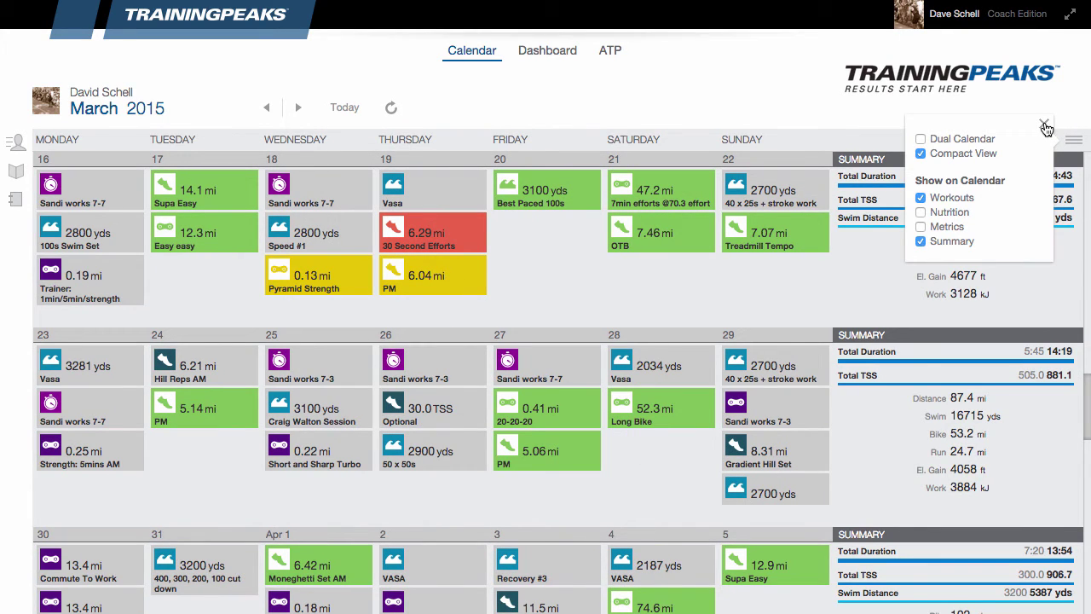
{"action": "left_click", "coordinate": [1044, 127]}
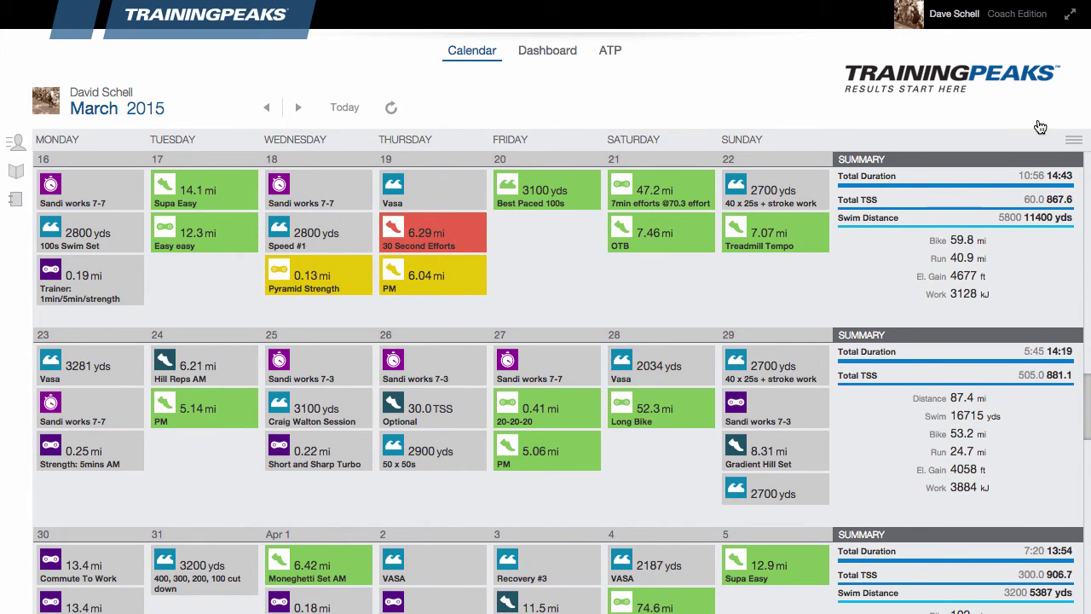
Stop colouring workout tiles by compliance and add Event Countdown to the week summary, then save.
{"action": "left_click", "coordinate": [953, 17]}
{"action": "left_click", "coordinate": [953, 49]}
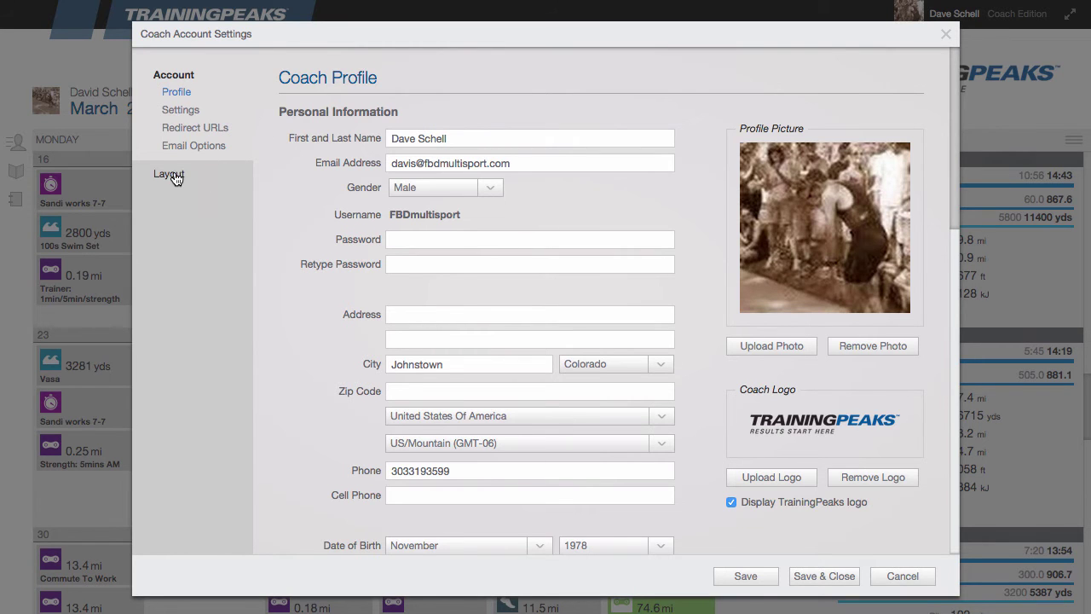
{"action": "left_click", "coordinate": [175, 177]}
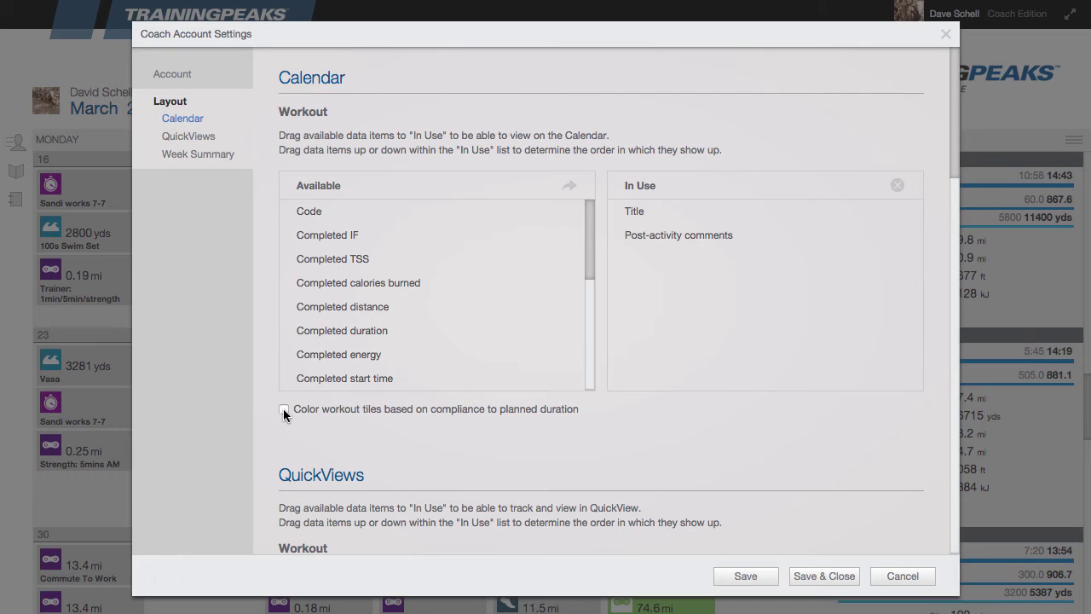
{"action": "scroll", "coordinate": [496, 409], "scroll_direction": "down", "scroll_amount": 3}
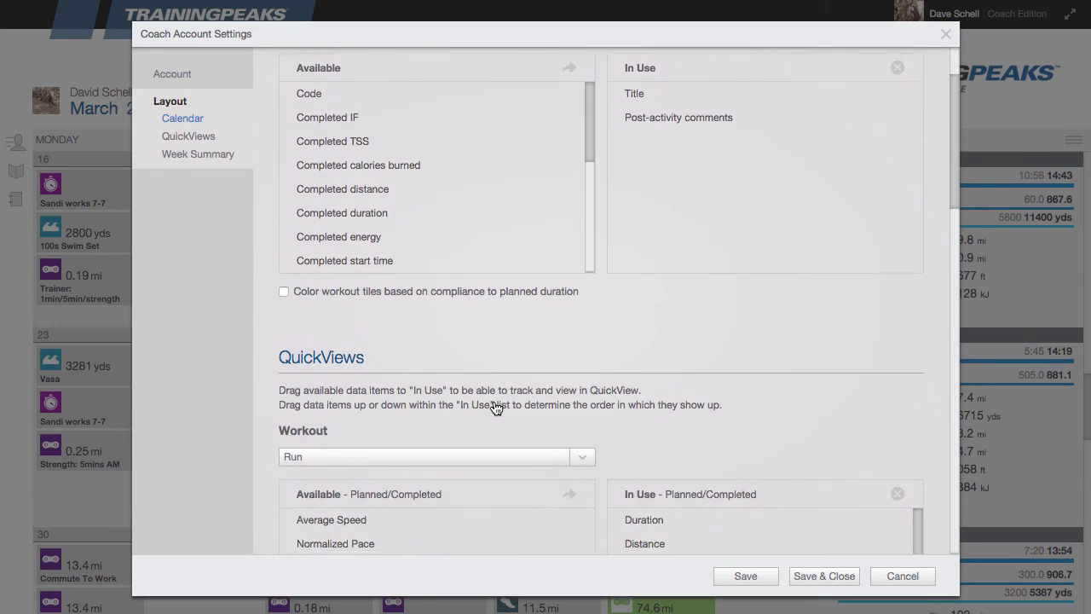
{"action": "scroll", "coordinate": [497, 409], "scroll_direction": "down", "scroll_amount": 15}
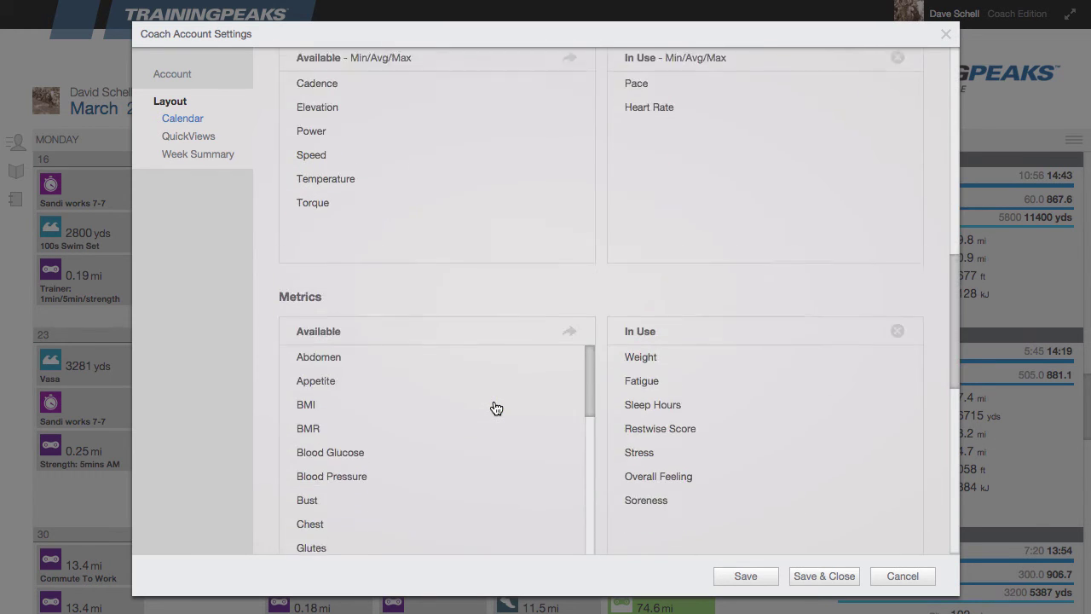
{"action": "scroll", "coordinate": [477, 377], "scroll_direction": "down", "scroll_amount": 10}
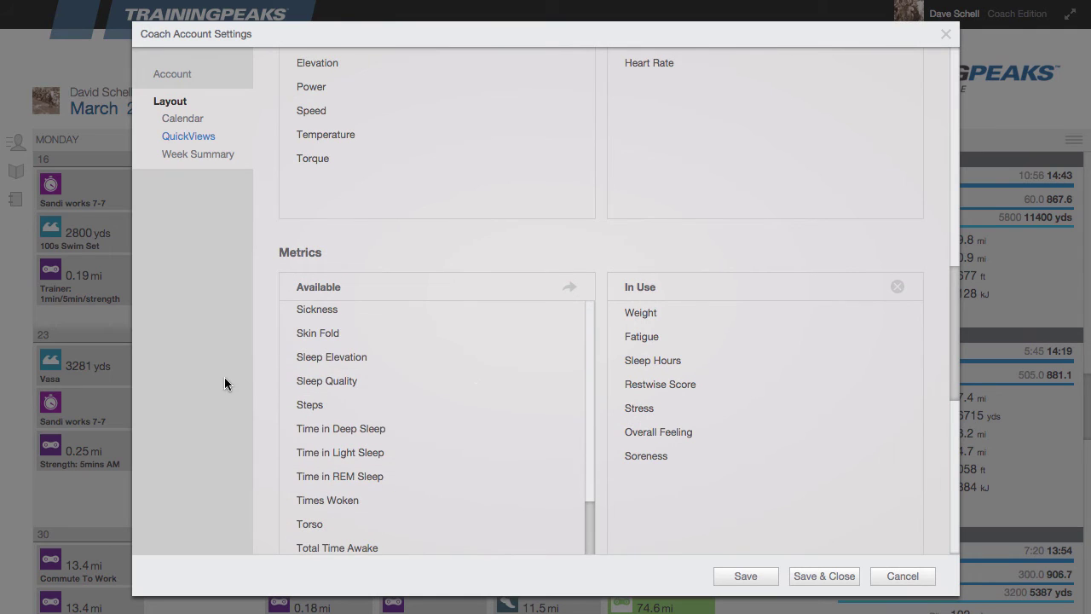
{"action": "scroll", "coordinate": [263, 374], "scroll_direction": "down", "scroll_amount": 10}
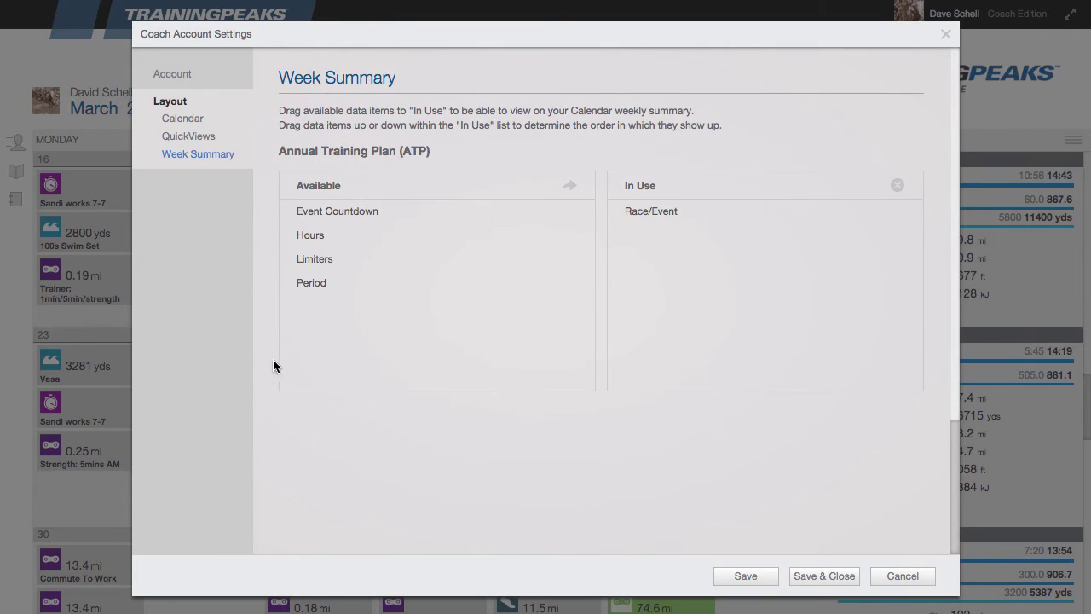
{"action": "left_click_drag", "start_coordinate": [339, 211], "coordinate": [668, 257]}
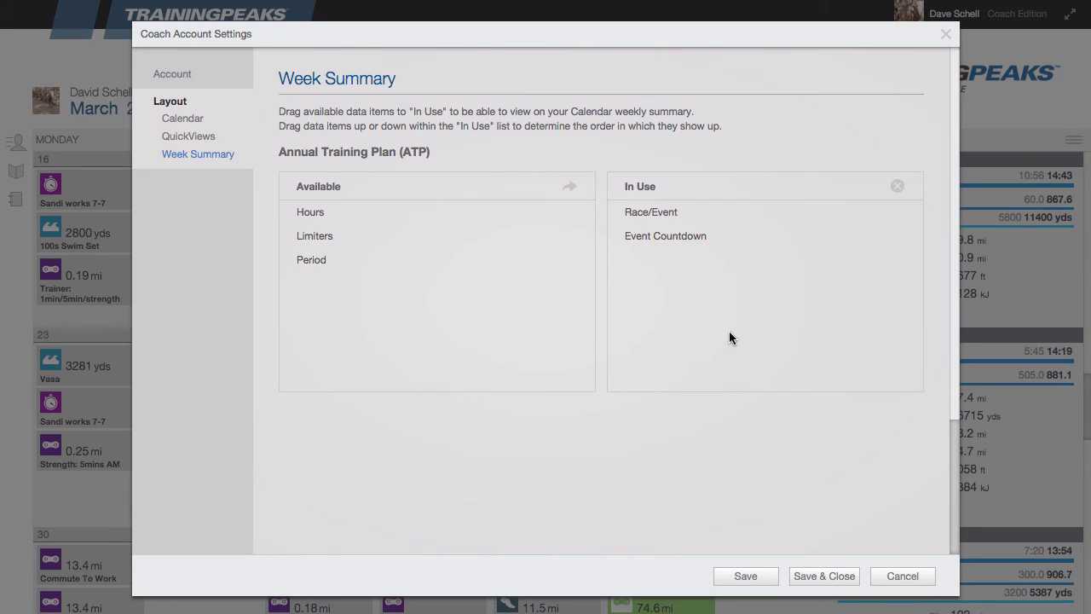
{"action": "left_click", "coordinate": [814, 577]}
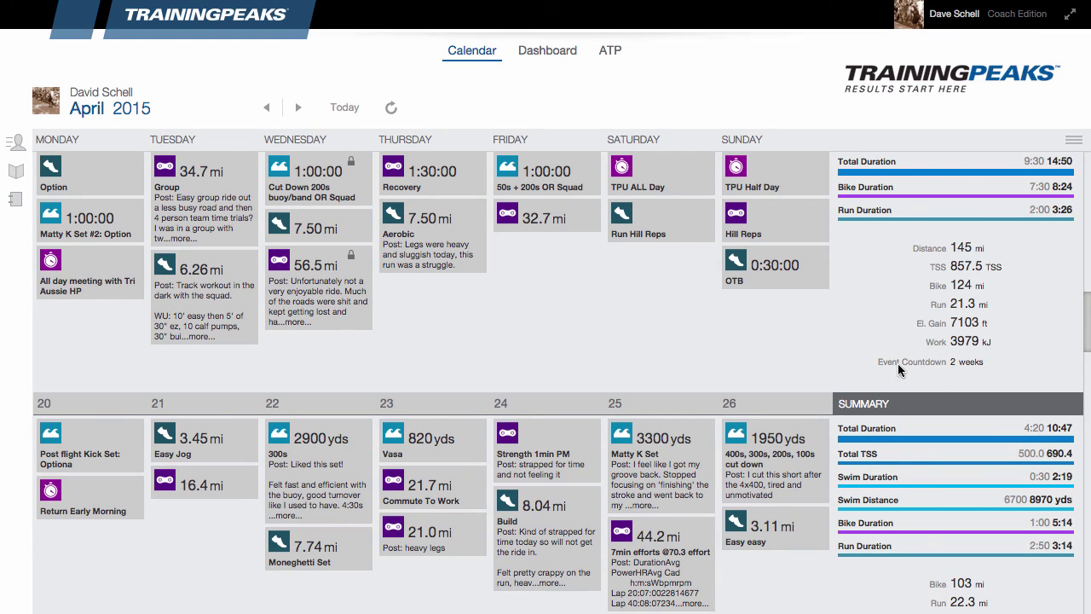
Scroll through the April 2015 calendar to check the St George 70.3 countdown in each week summary.
{"action": "scroll", "coordinate": [683, 436], "scroll_direction": "down", "scroll_amount": 1}
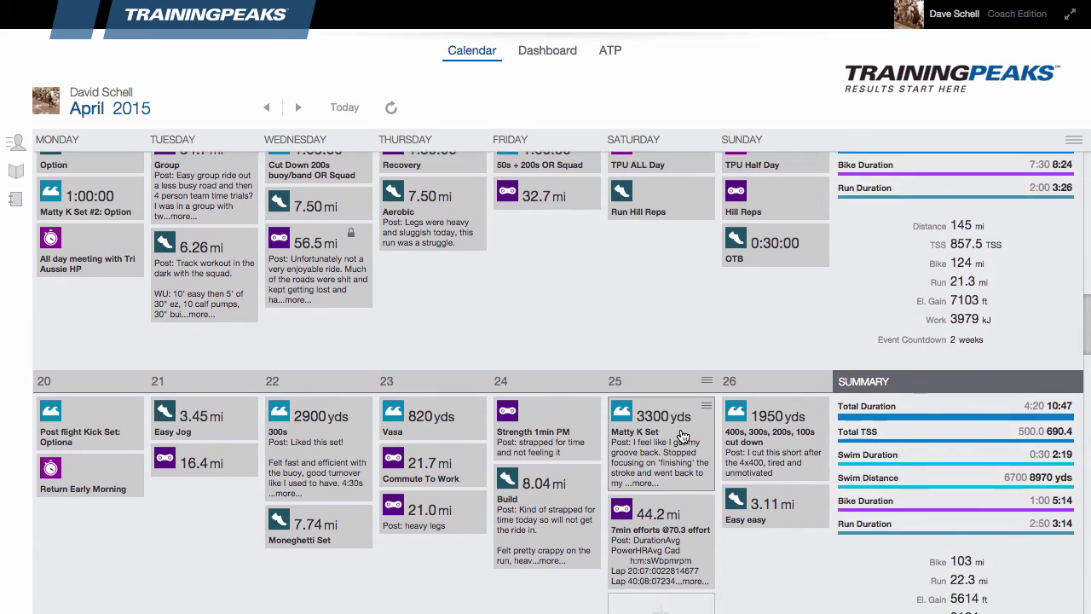
{"action": "scroll", "coordinate": [683, 436], "scroll_direction": "down", "scroll_amount": 3}
{"action": "scroll", "coordinate": [784, 344], "scroll_direction": "down", "scroll_amount": 3}
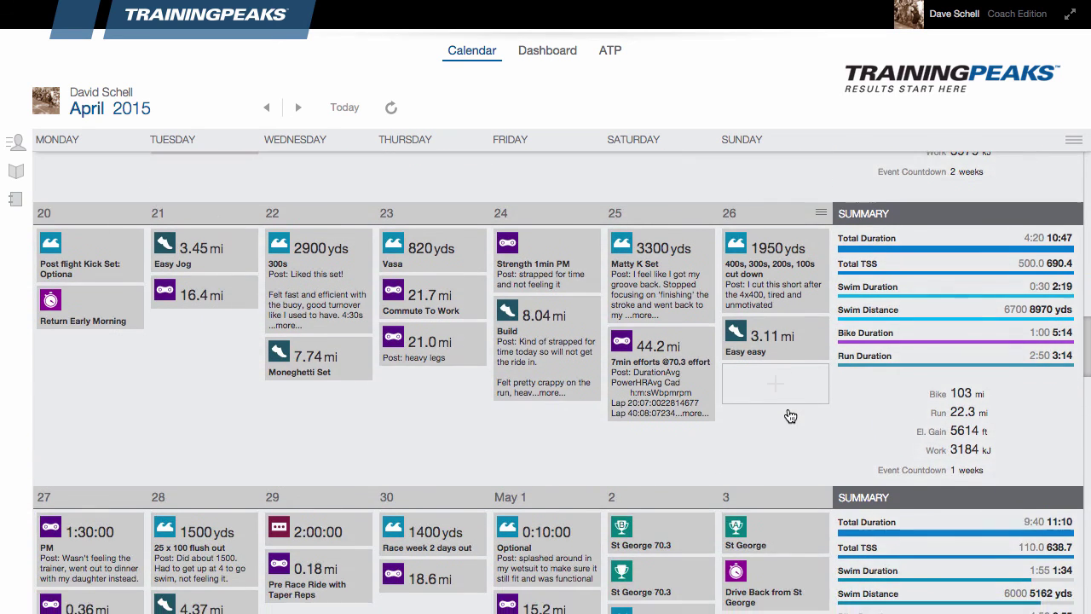
{"action": "scroll", "coordinate": [790, 415], "scroll_direction": "down", "scroll_amount": 5}
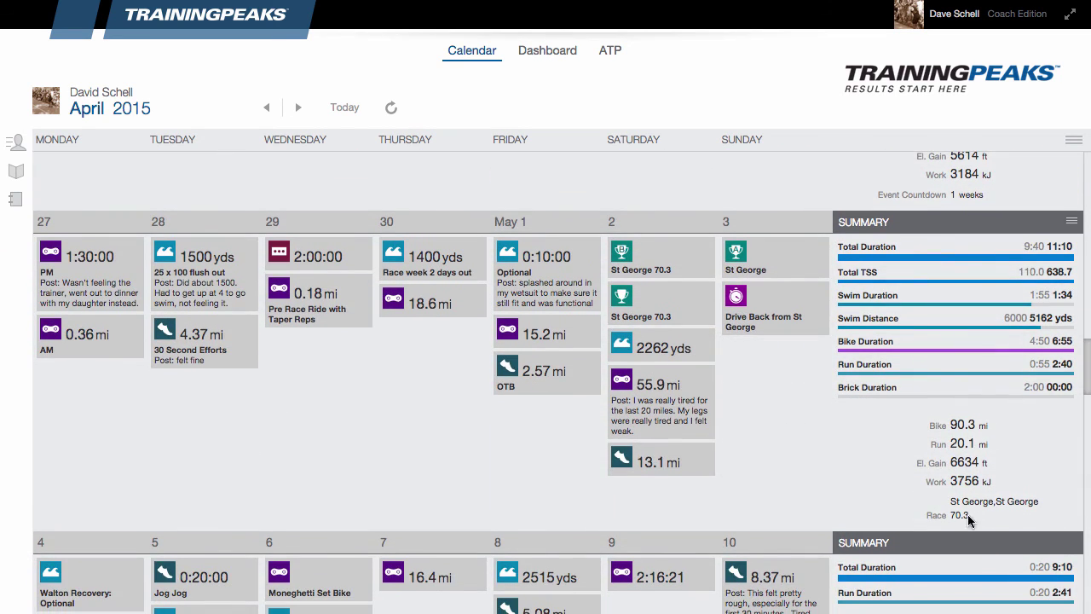